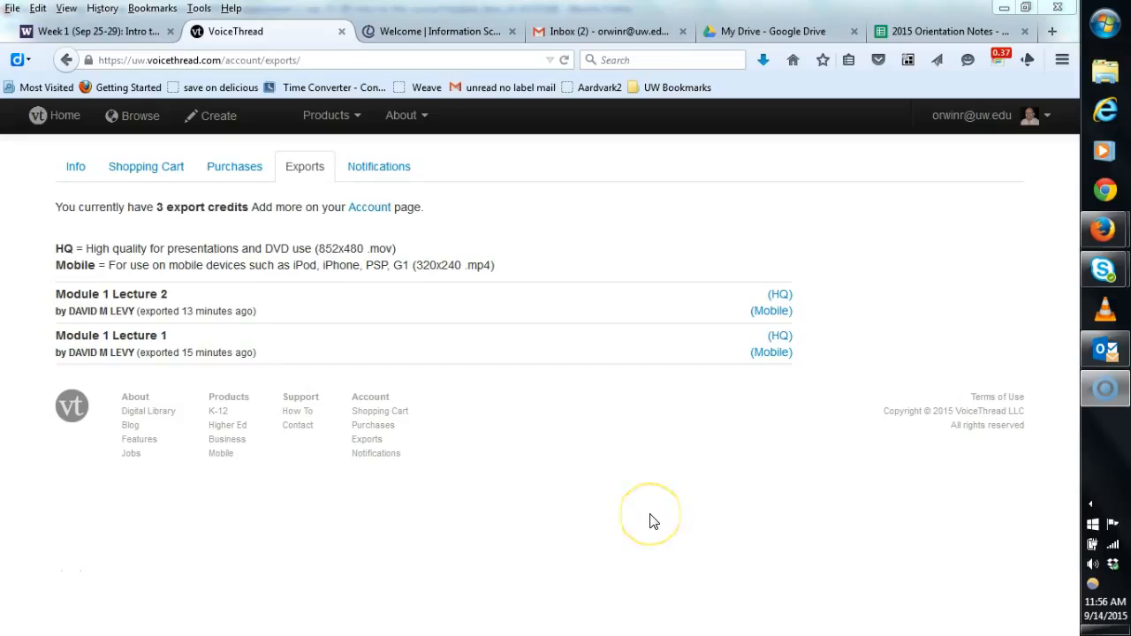
Step: Find Audacity by searching the installed programs for "aud", launch it and dismiss its welcome message
{"action": "left_click", "coordinate": [699, 501]}
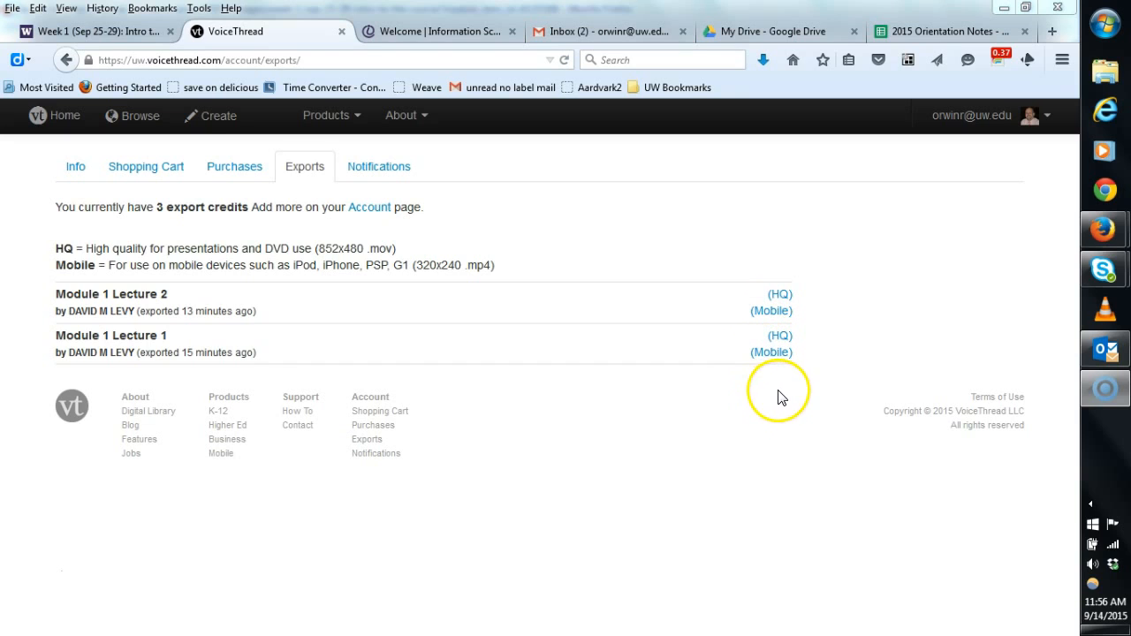
{"action": "left_click", "coordinate": [1106, 25]}
{"action": "left_click", "coordinate": [867, 482]}
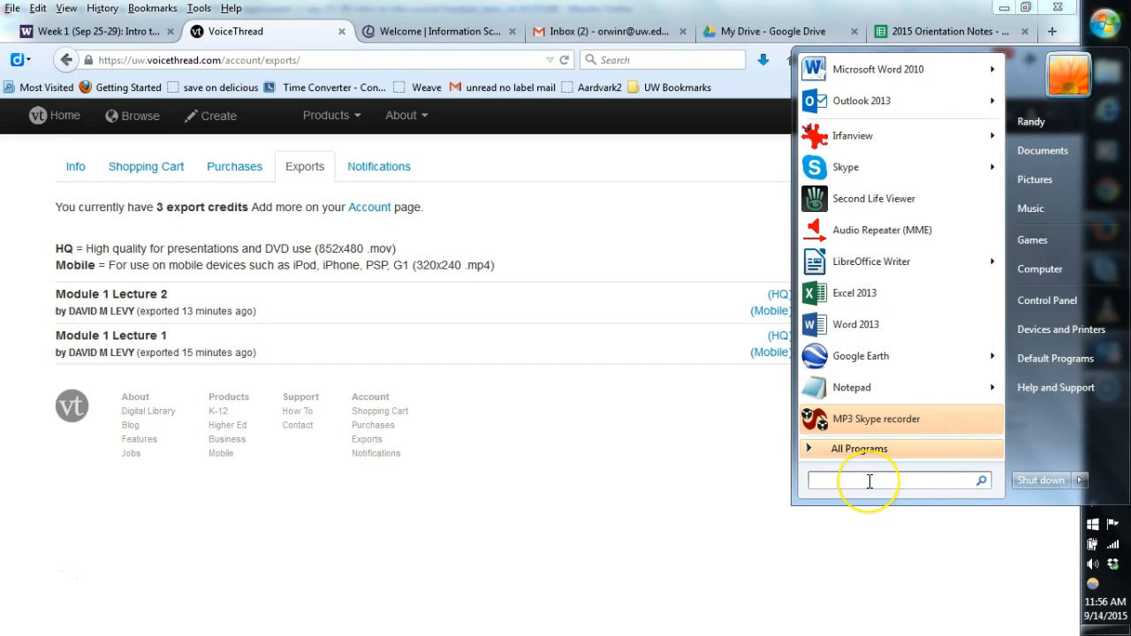
{"action": "type", "text": "aud"}
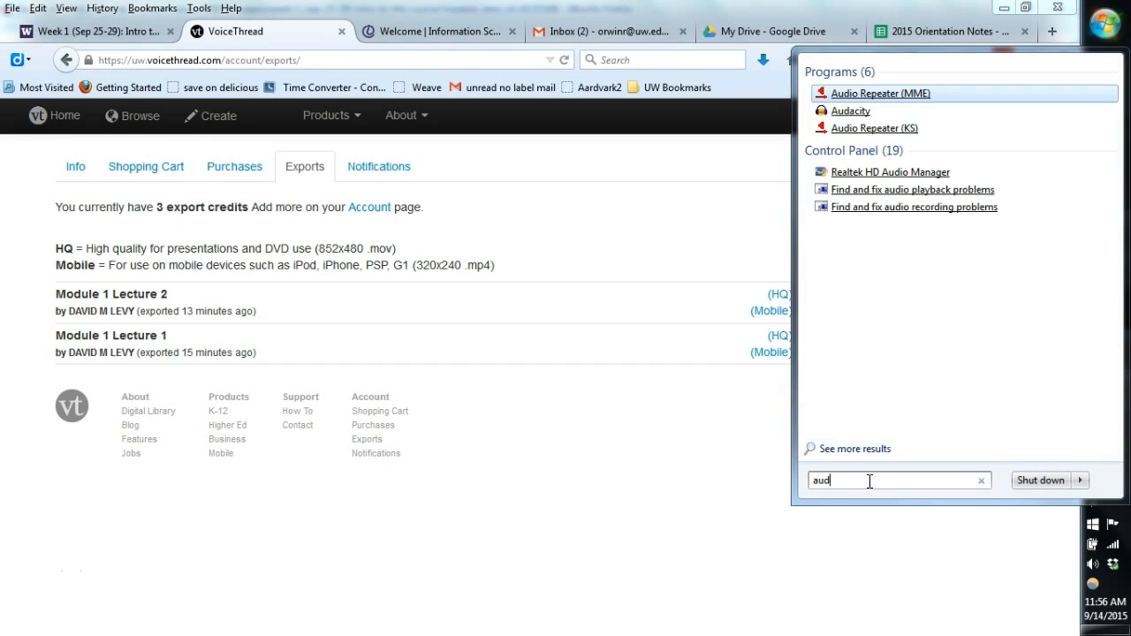
{"action": "left_click", "coordinate": [849, 111]}
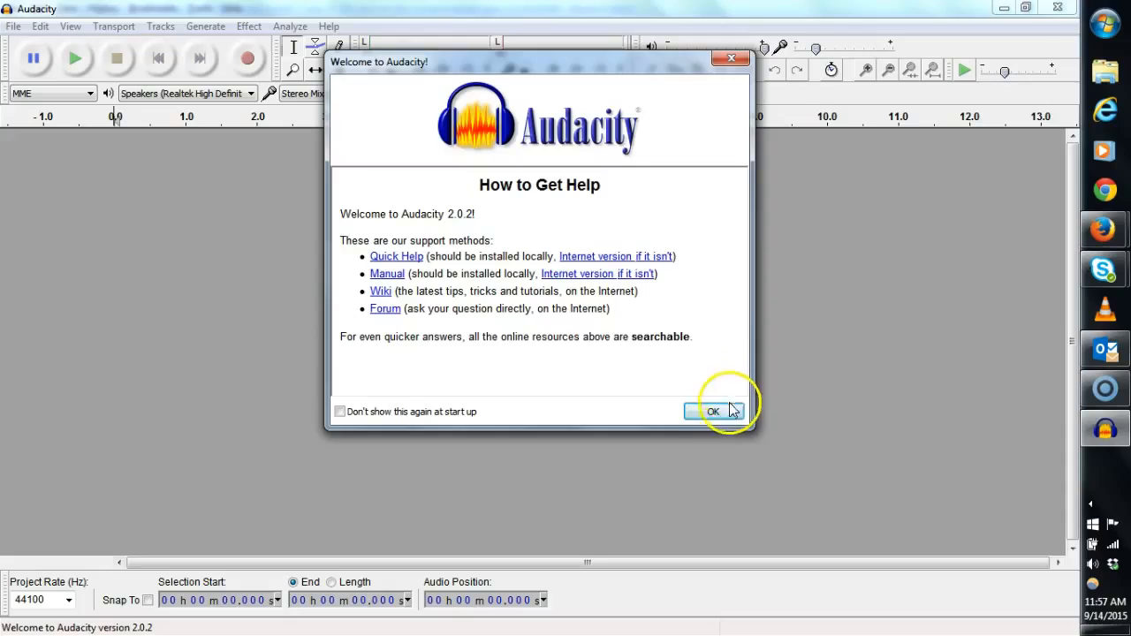
{"action": "left_click", "coordinate": [714, 415]}
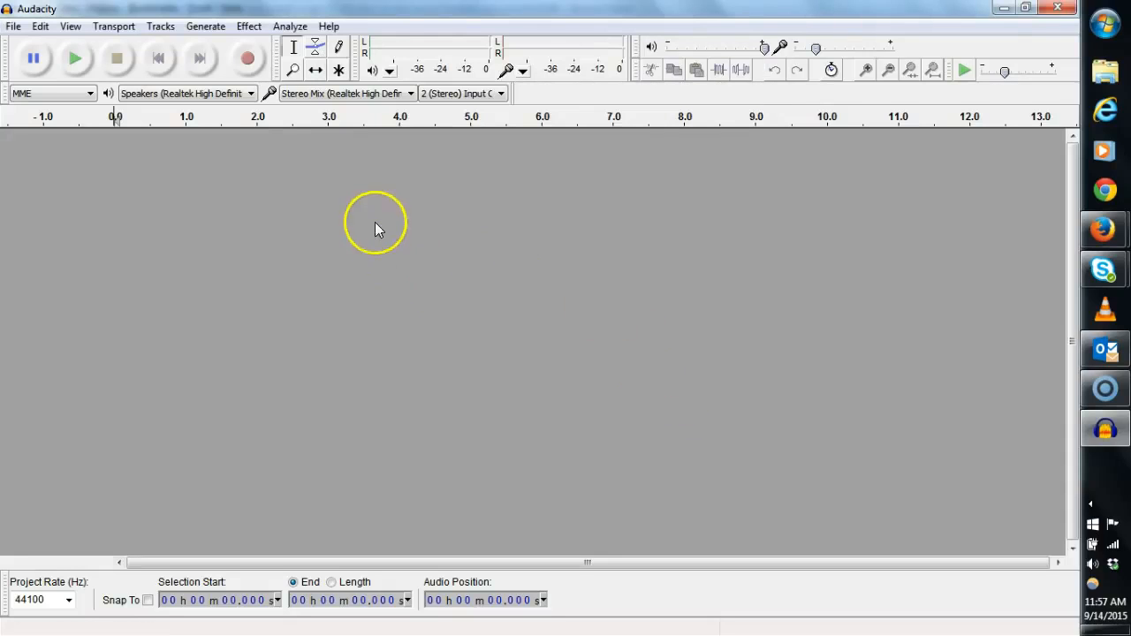
Step: Open the video file Module-1-Lecture-1-ipod from the levytest folder to load its audio
{"action": "left_click", "coordinate": [14, 26]}
{"action": "left_click", "coordinate": [50, 67]}
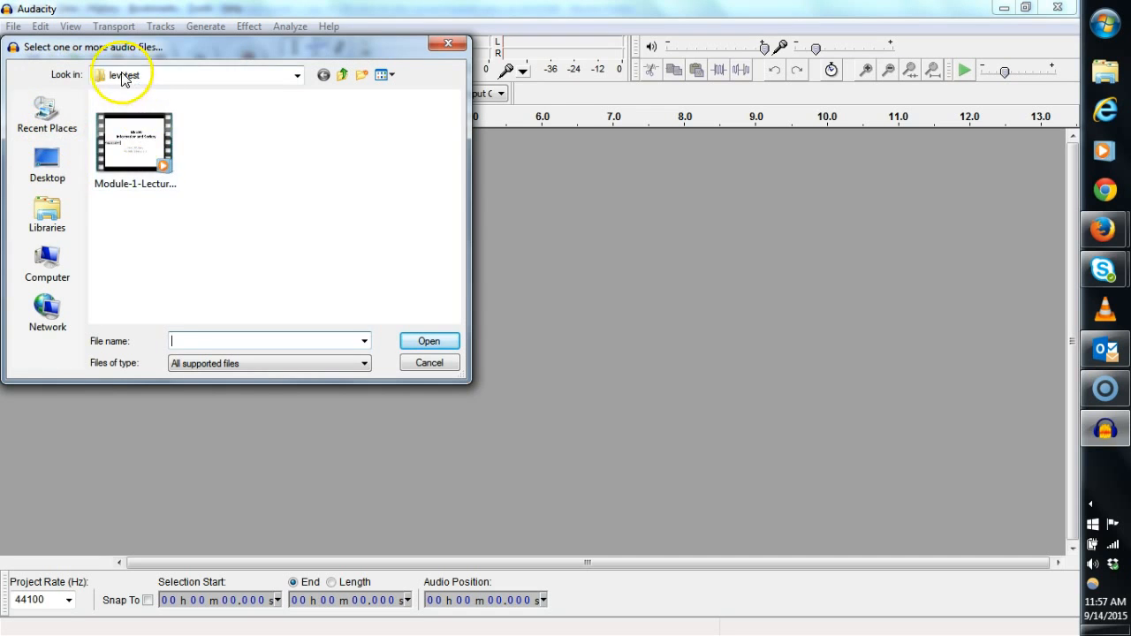
{"action": "left_click", "coordinate": [129, 133]}
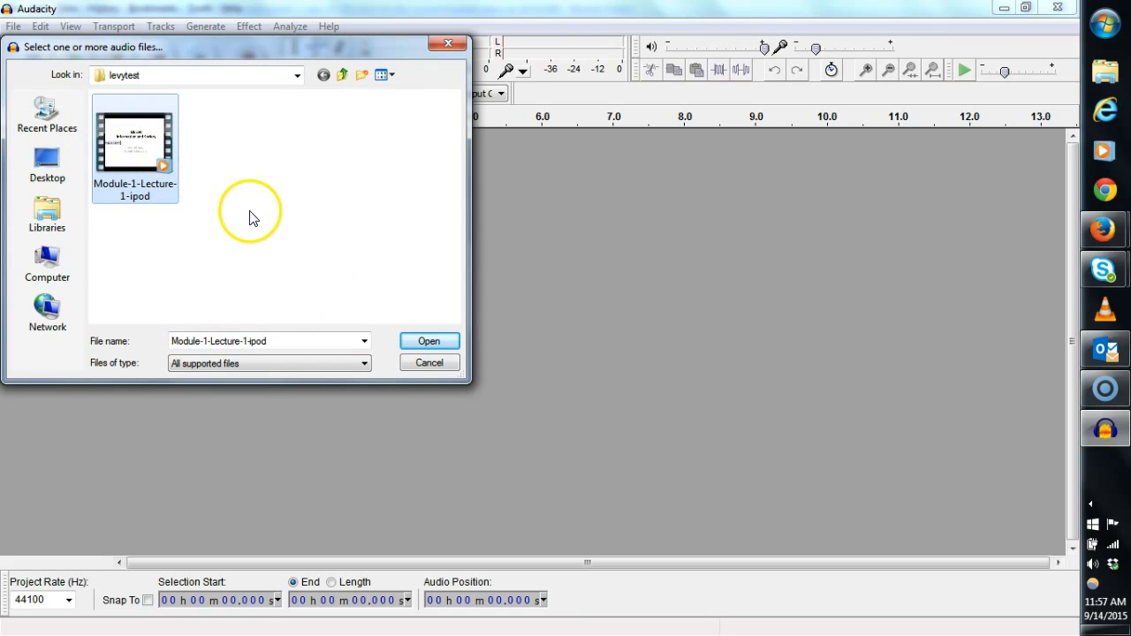
{"action": "left_click", "coordinate": [432, 343]}
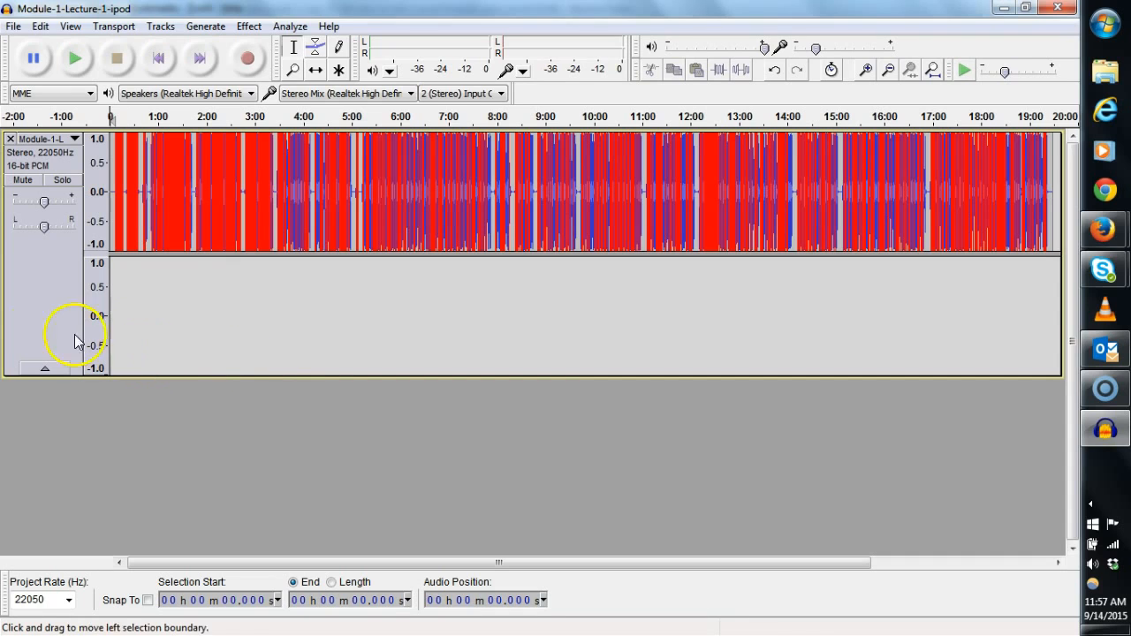
Step: Select the entire lecture track and convert it from stereo to mono
{"action": "left_click", "coordinate": [51, 293]}
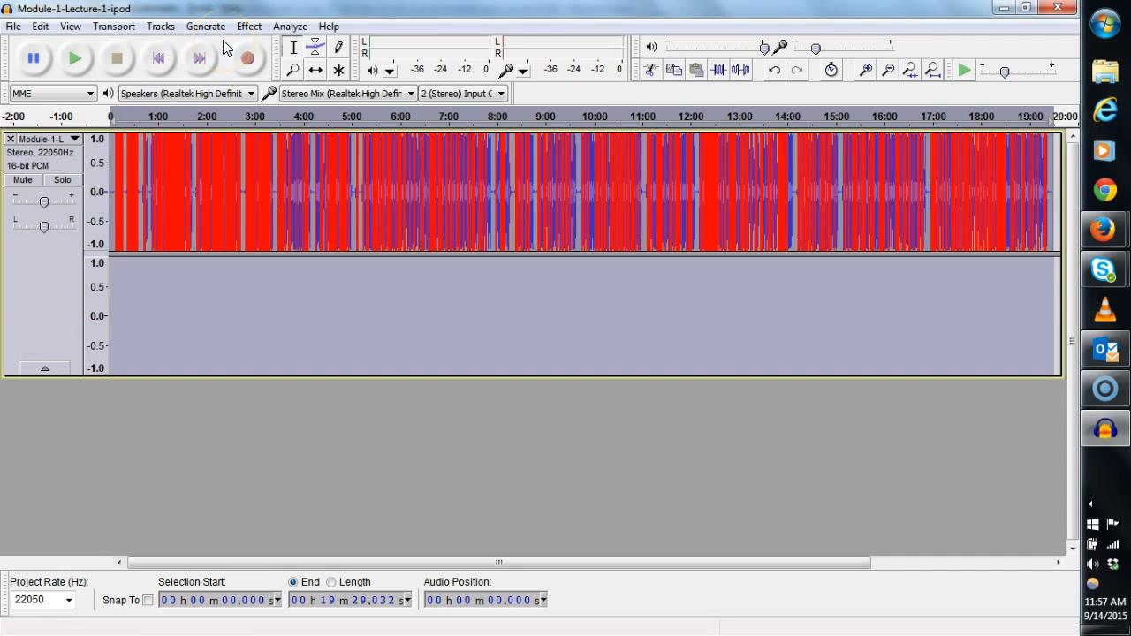
{"action": "left_click", "coordinate": [164, 28]}
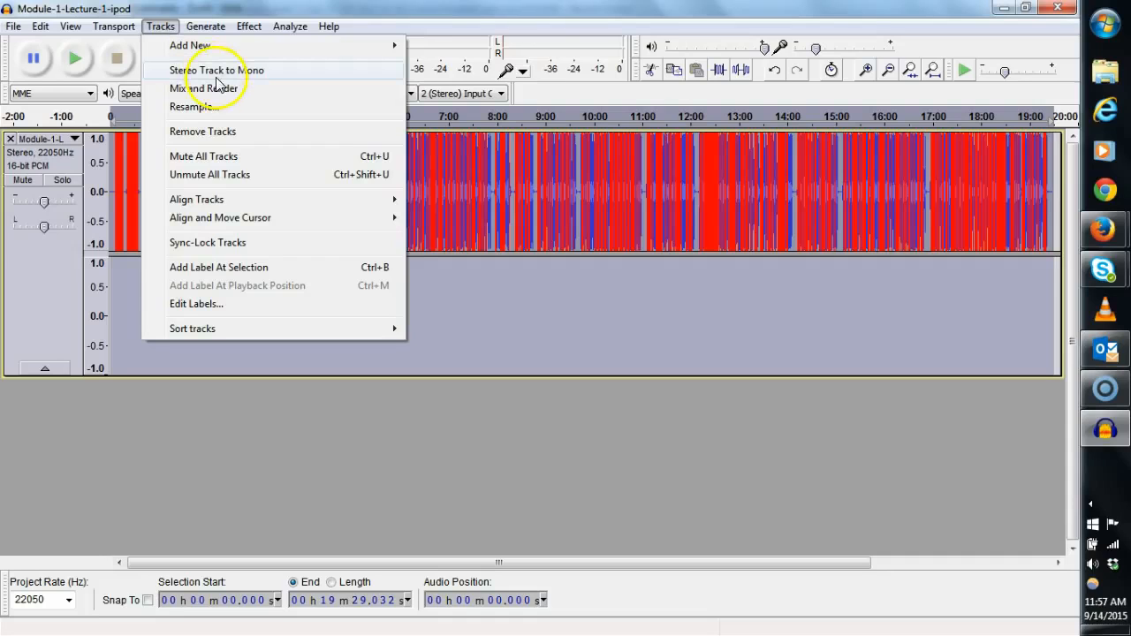
{"action": "left_click", "coordinate": [219, 70]}
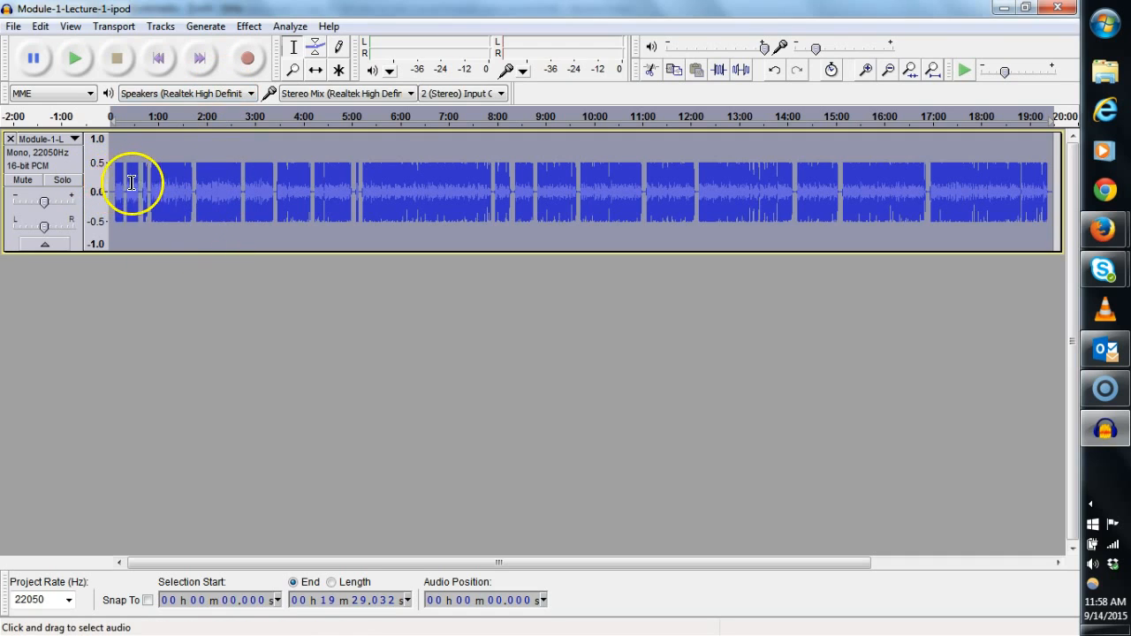
Step: Run Silence Finder on the whole track with a minimum silence of 4 seconds and labels placed 1 second before silence ends
{"action": "left_click", "coordinate": [868, 70]}
{"action": "left_click", "coordinate": [869, 70]}
{"action": "left_click", "coordinate": [869, 70]}
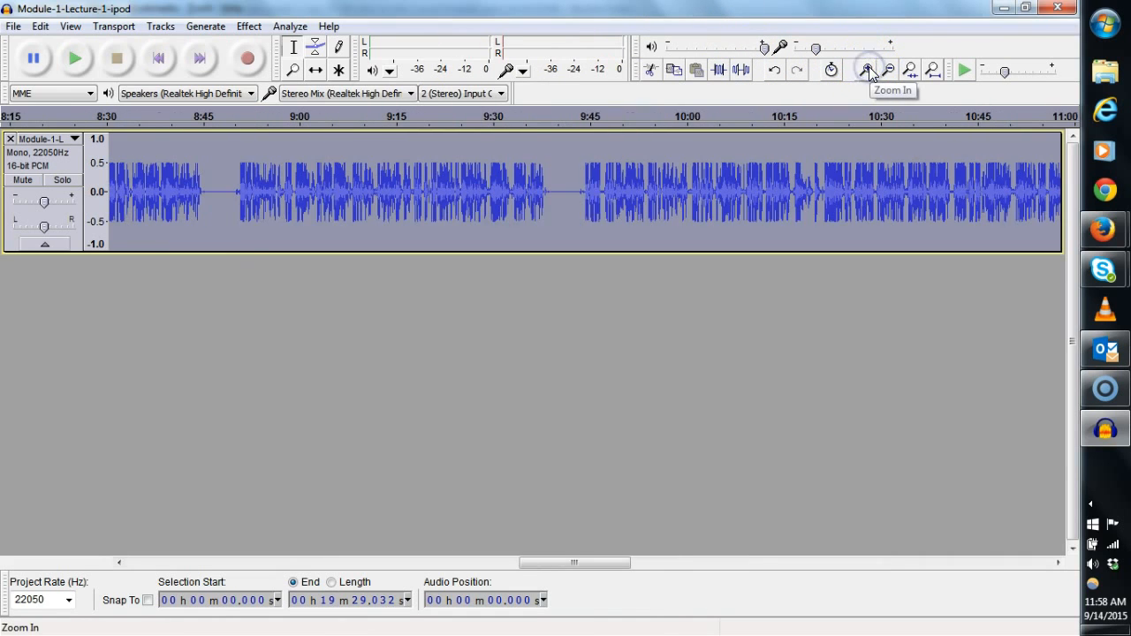
{"action": "left_click_drag", "start_coordinate": [559, 568], "coordinate": [142, 562]}
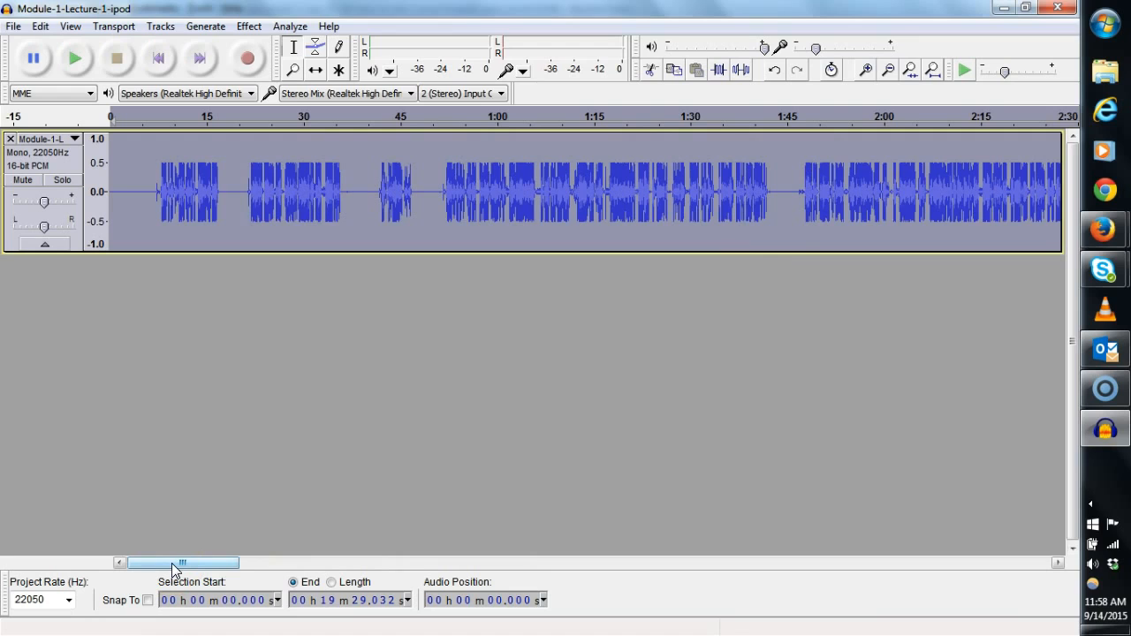
{"action": "left_click_drag", "start_coordinate": [173, 566], "coordinate": [155, 585]}
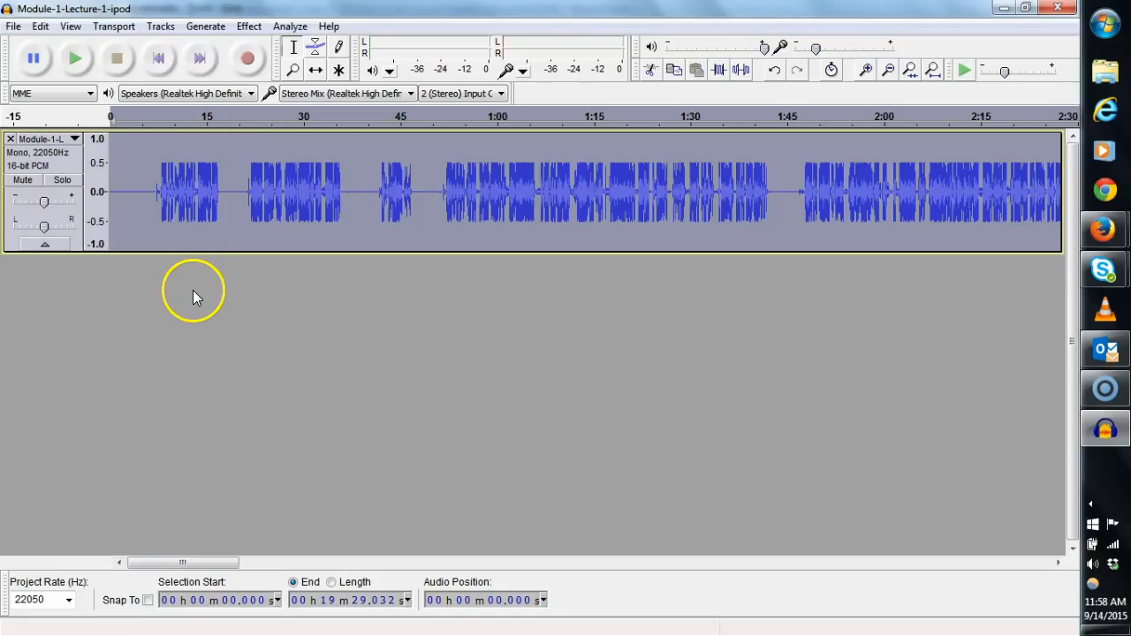
{"action": "left_click", "coordinate": [290, 28]}
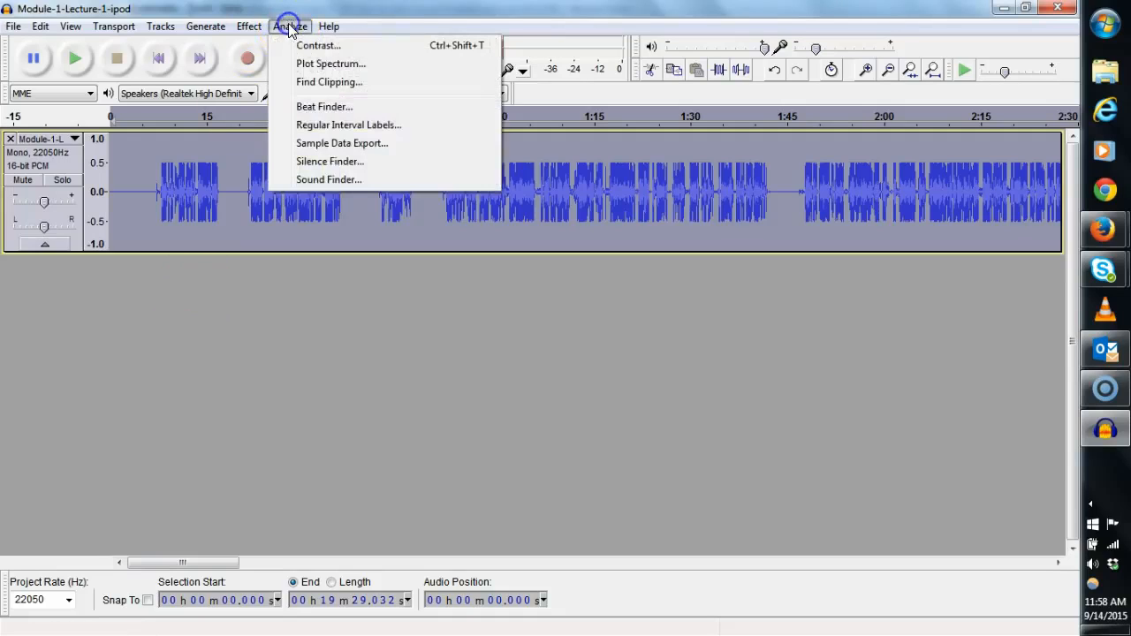
{"action": "left_click", "coordinate": [332, 160]}
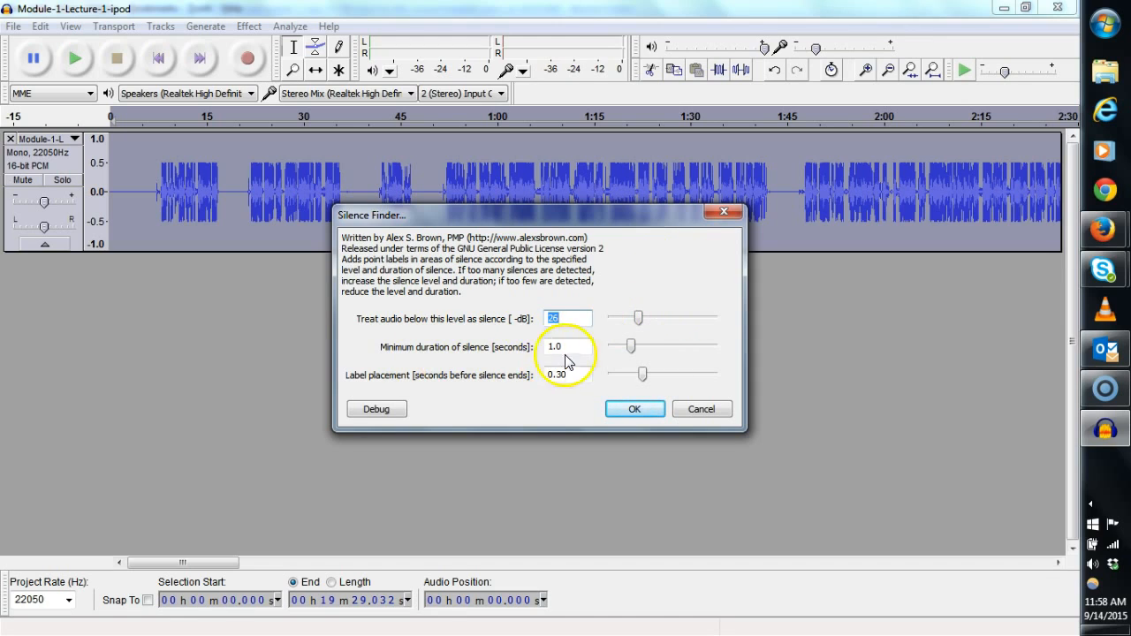
{"action": "left_click_drag", "start_coordinate": [632, 347], "coordinate": [707, 345]}
{"action": "type", "text": "4"}
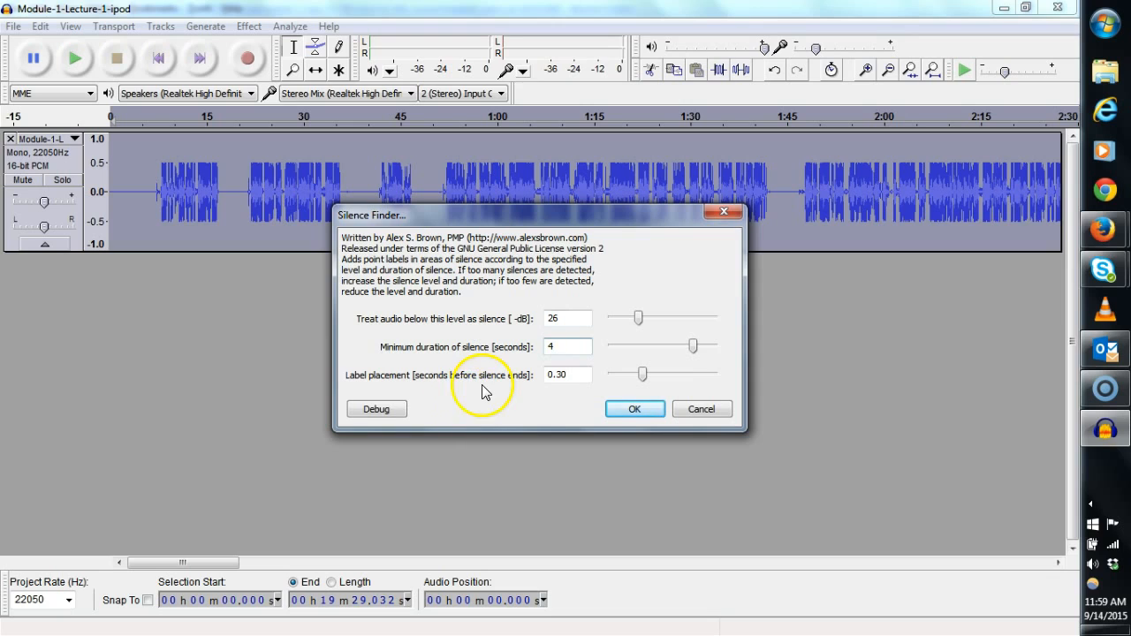
{"action": "double_click", "coordinate": [573, 374]}
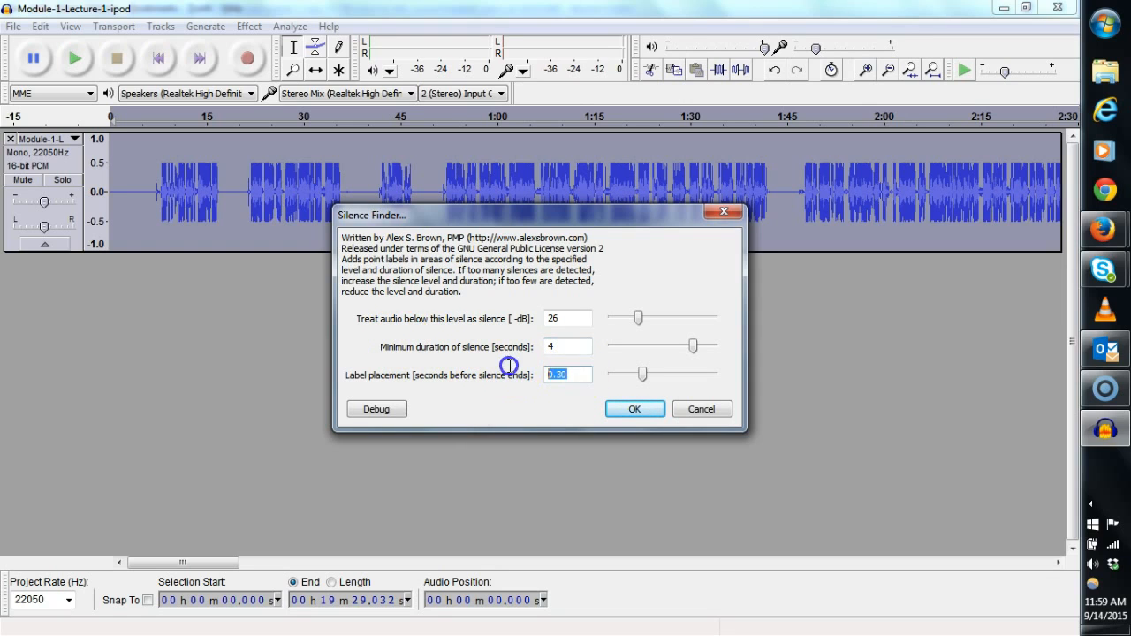
{"action": "type", "text": "1"}
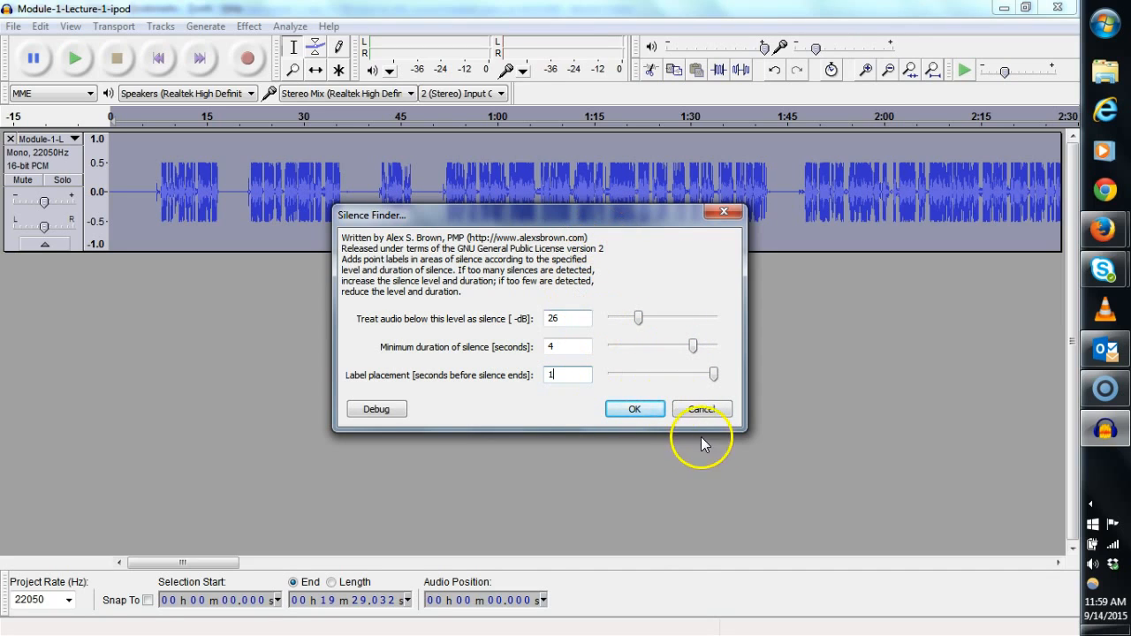
{"action": "left_click", "coordinate": [635, 410]}
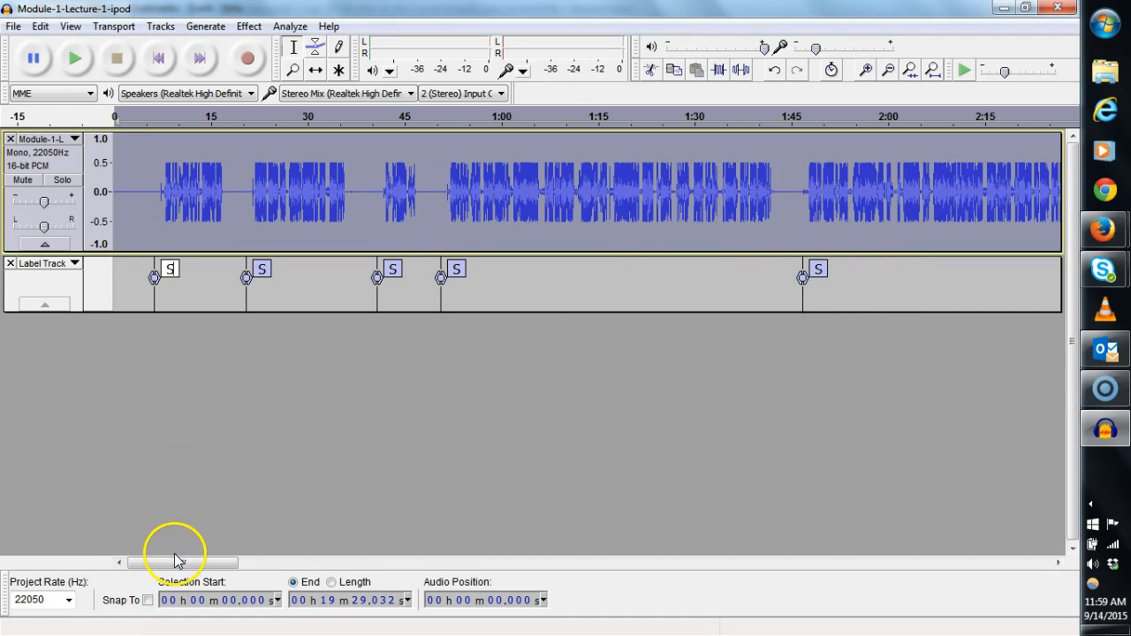
Step: Delete the last silence label, in the silence at the very end of the recording
{"action": "left_click_drag", "start_coordinate": [177, 564], "coordinate": [342, 585]}
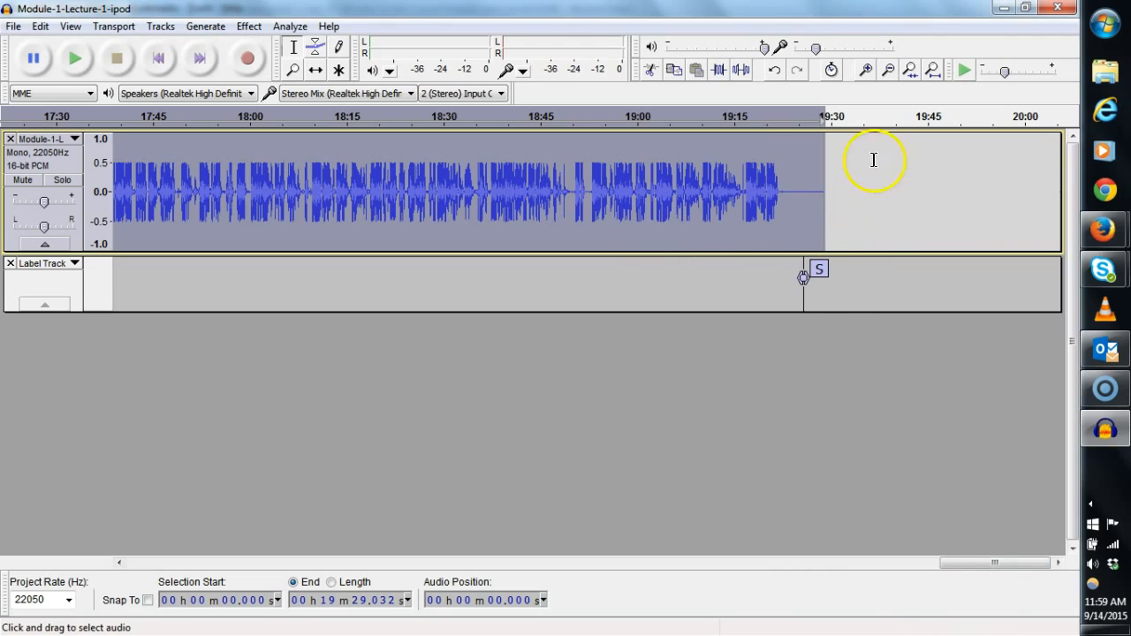
{"action": "left_click", "coordinate": [822, 268]}
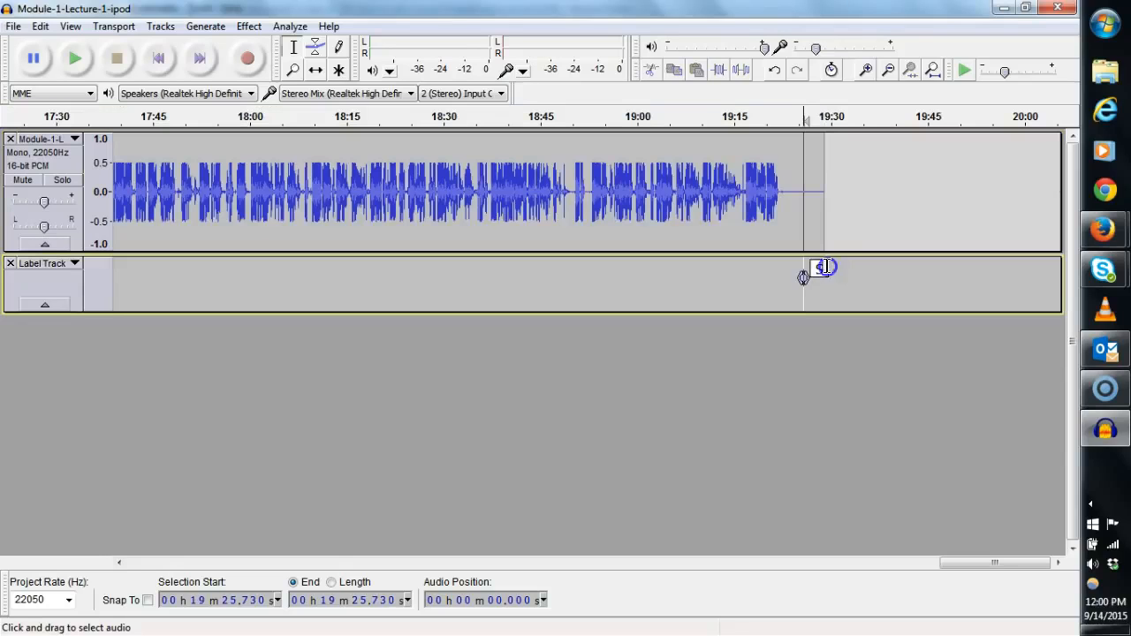
{"action": "left_click", "coordinate": [816, 280]}
{"action": "key", "text": "BackSpace"}
{"action": "key", "text": "BackSpace"}
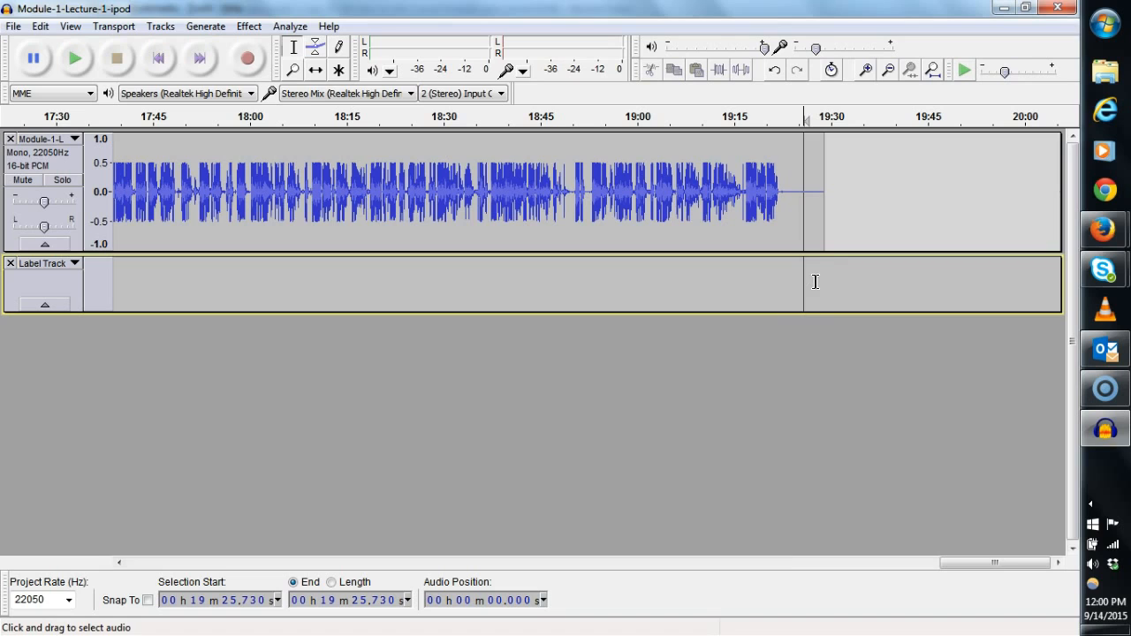
{"action": "left_click", "coordinate": [803, 295]}
Step: Start a multiple-file export of the labelled audio and check its MP3 encoding options without changing them
{"action": "left_click_drag", "start_coordinate": [1010, 562], "coordinate": [147, 551]}
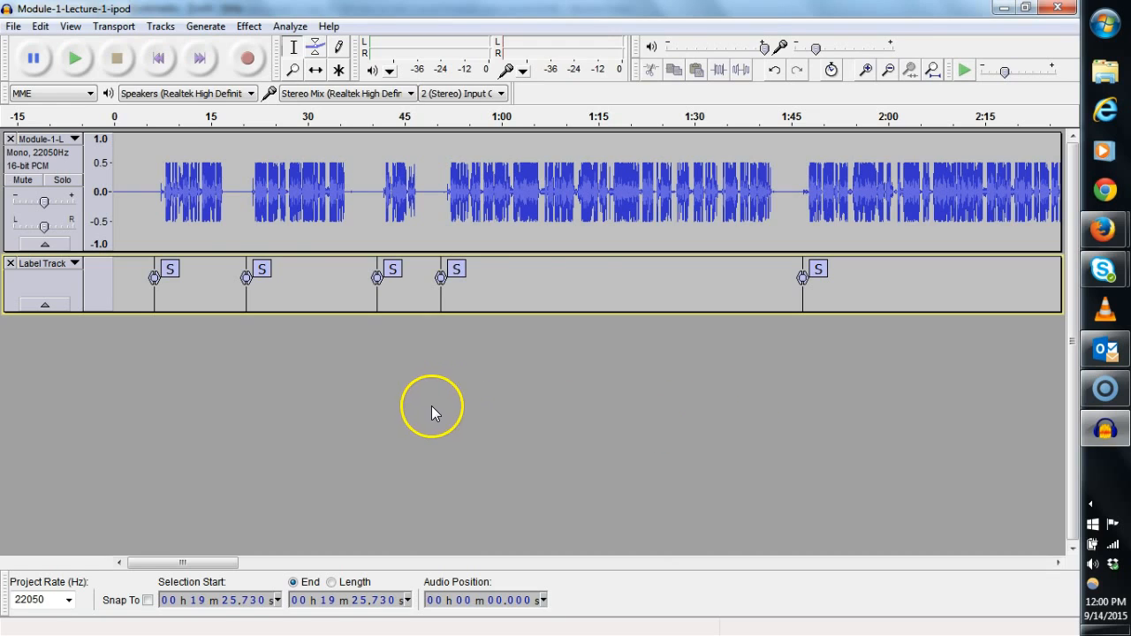
{"action": "left_click", "coordinate": [14, 26]}
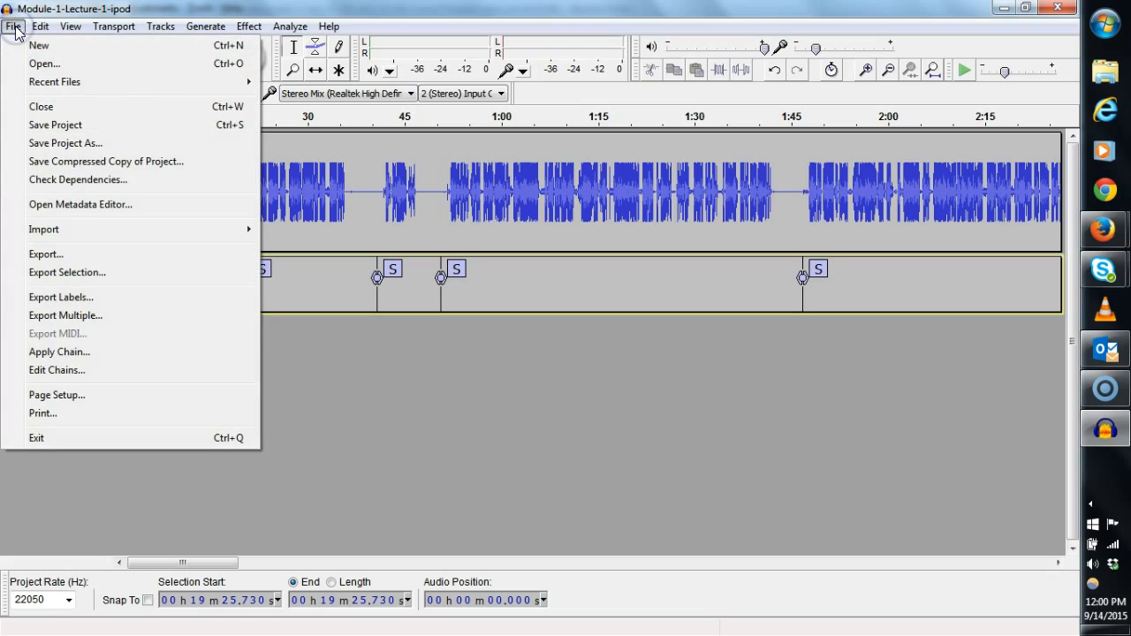
{"action": "left_click", "coordinate": [67, 315]}
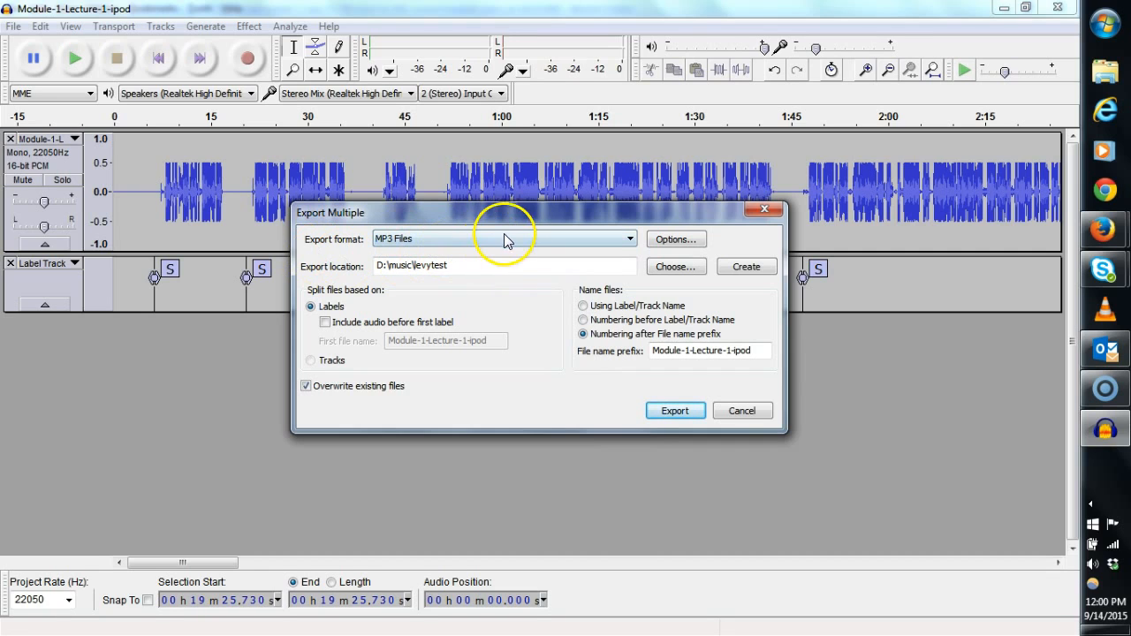
{"action": "left_click", "coordinate": [683, 239]}
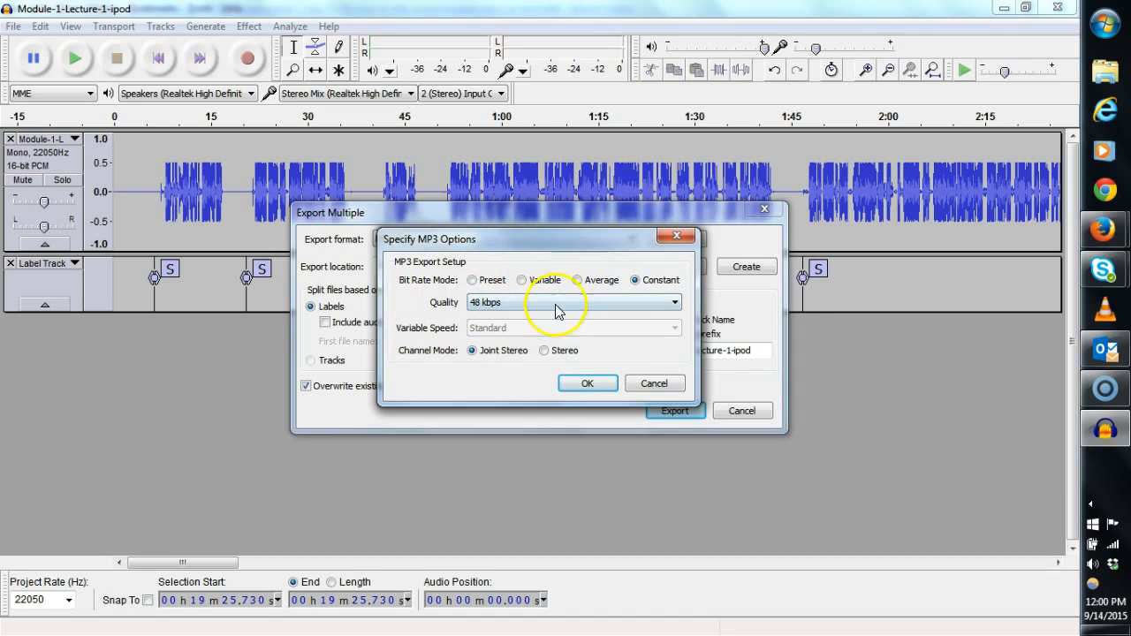
{"action": "left_click", "coordinate": [653, 386]}
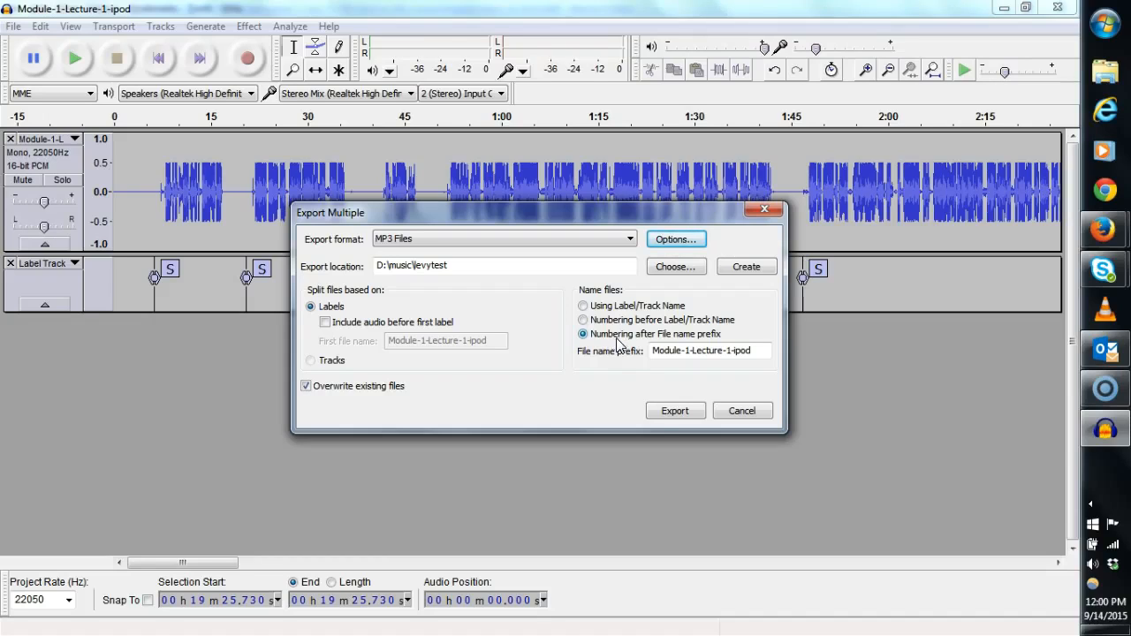
Step: Set the file name prefix to Module-1-Lecture-1-Slide-, export the MP3 files to D:\music\levytest, and review the list of exported files
{"action": "left_click", "coordinate": [652, 350]}
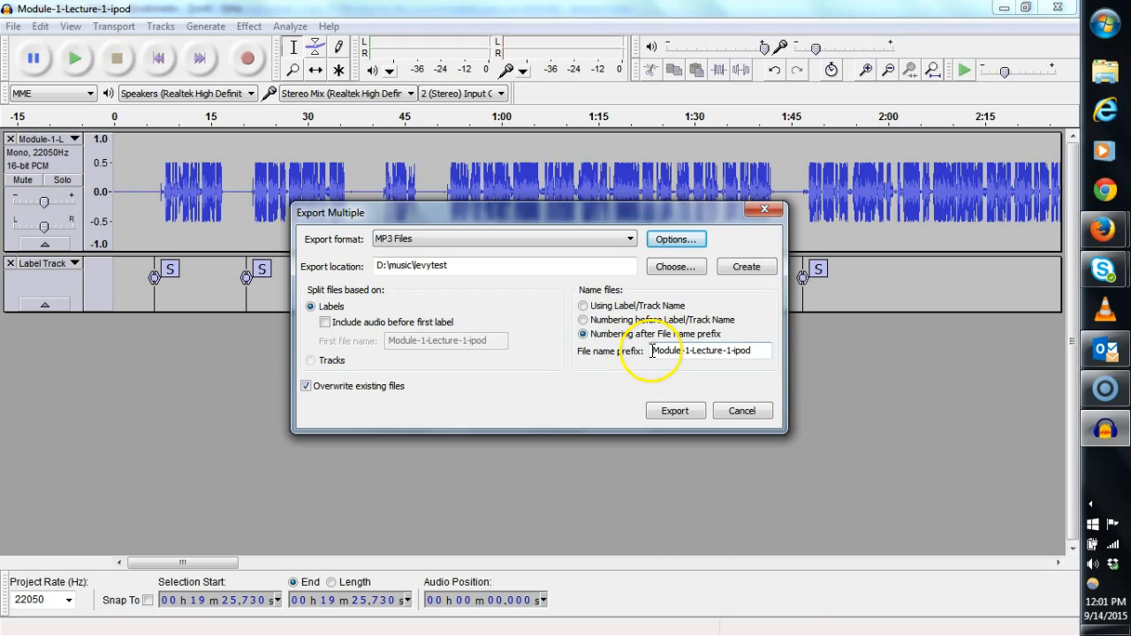
{"action": "left_click_drag", "start_coordinate": [651, 351], "coordinate": [761, 350]}
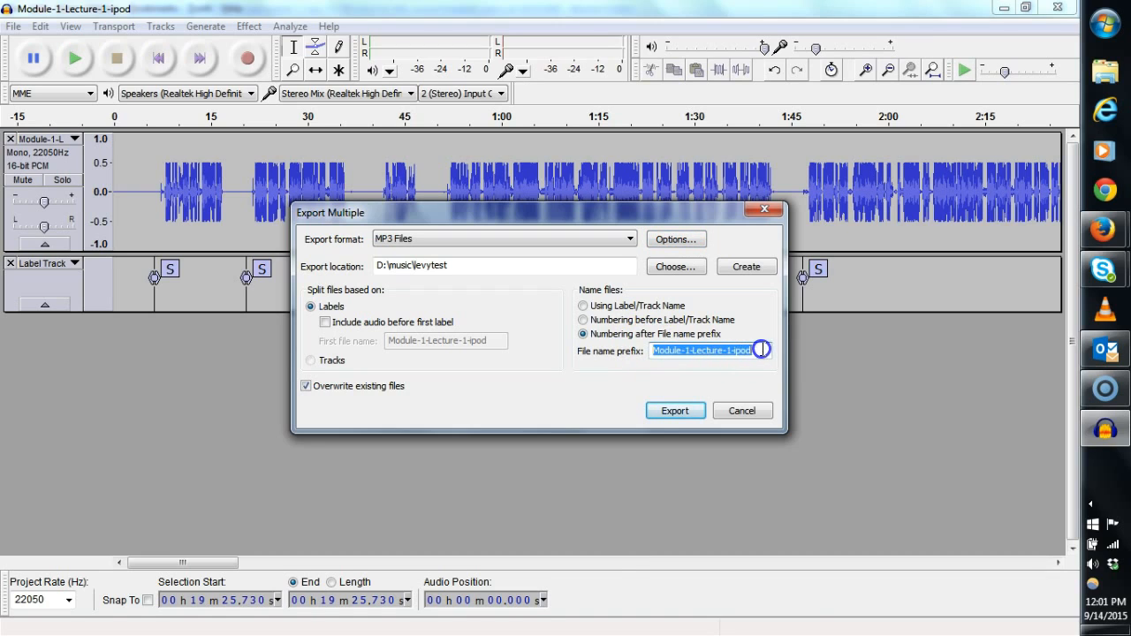
{"action": "left_click", "coordinate": [761, 350]}
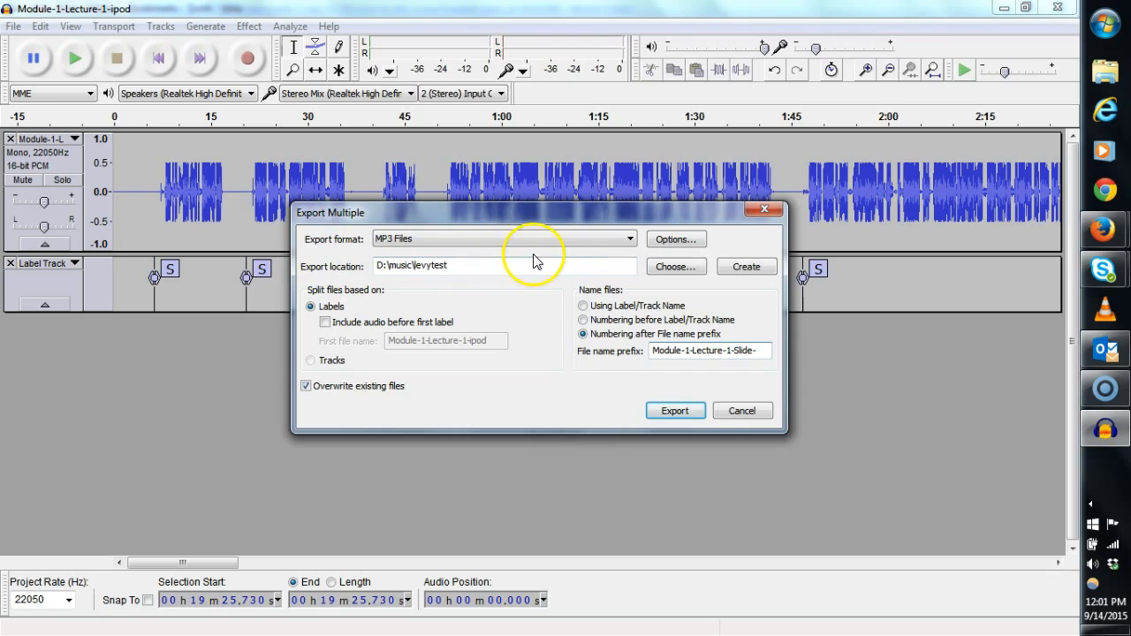
{"action": "left_click", "coordinate": [676, 414]}
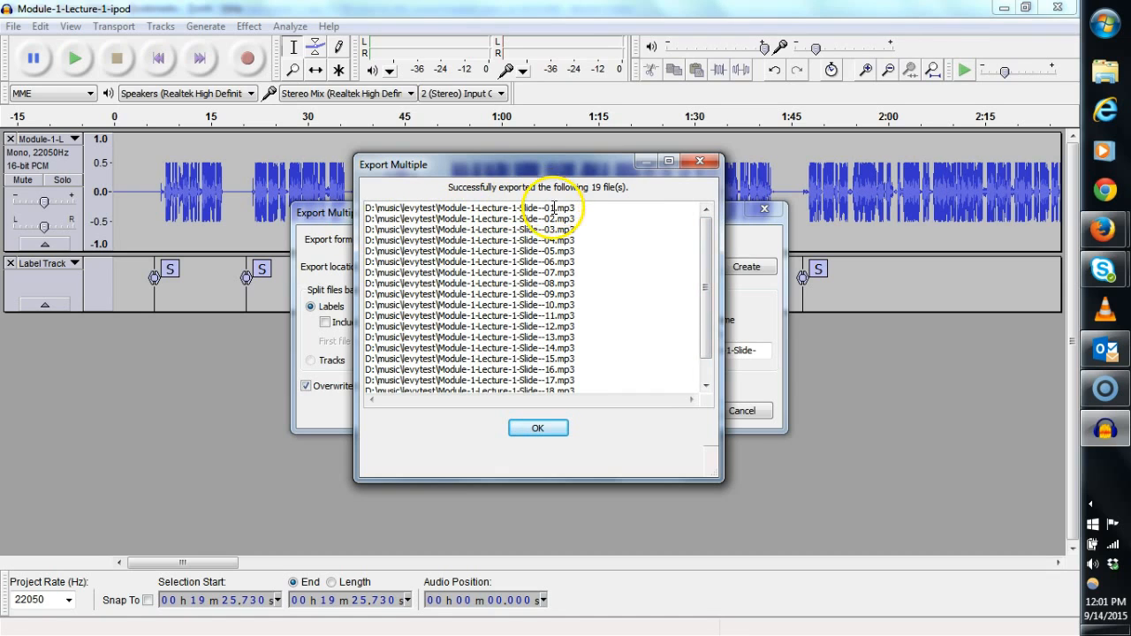
{"action": "left_click_drag", "start_coordinate": [707, 265], "coordinate": [706, 301]}
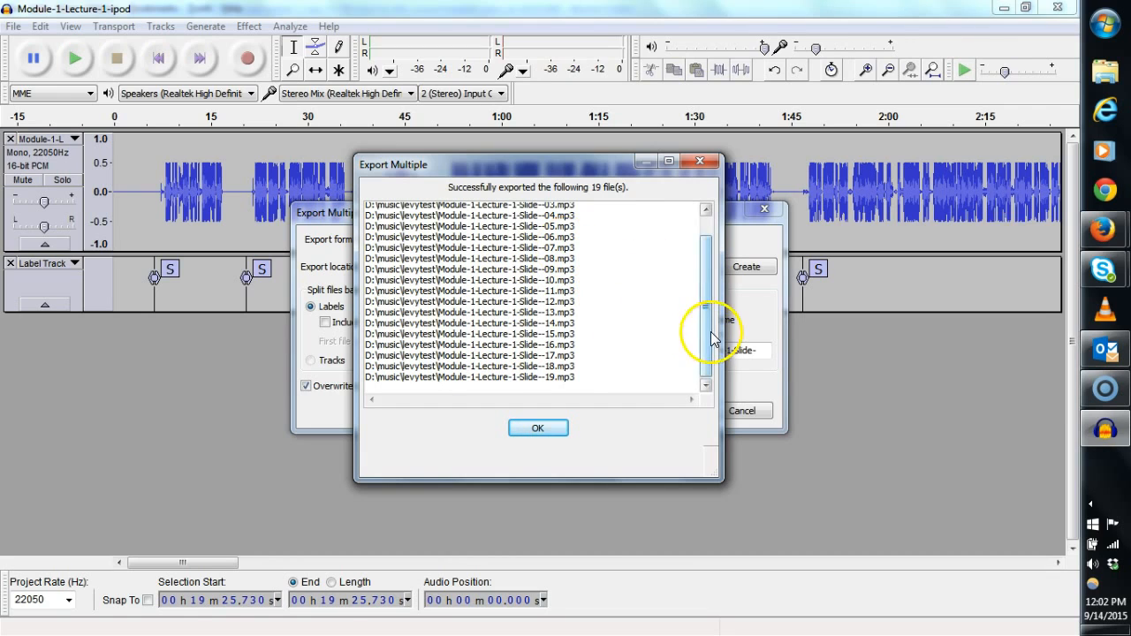
{"action": "left_click_drag", "start_coordinate": [712, 338], "coordinate": [710, 307]}
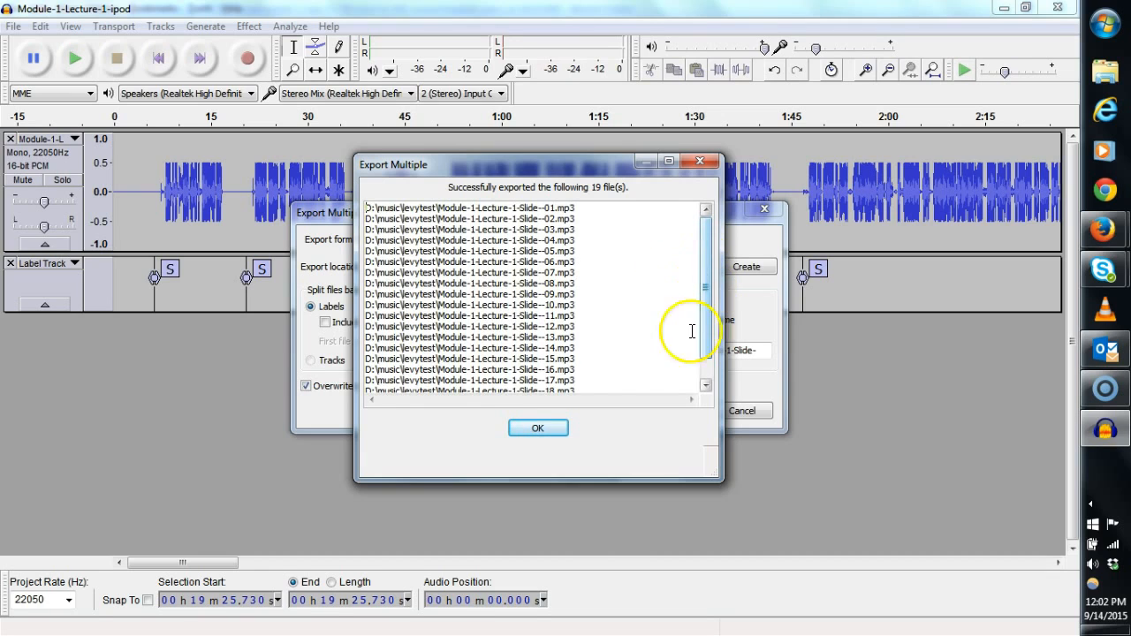
{"action": "left_click", "coordinate": [539, 430]}
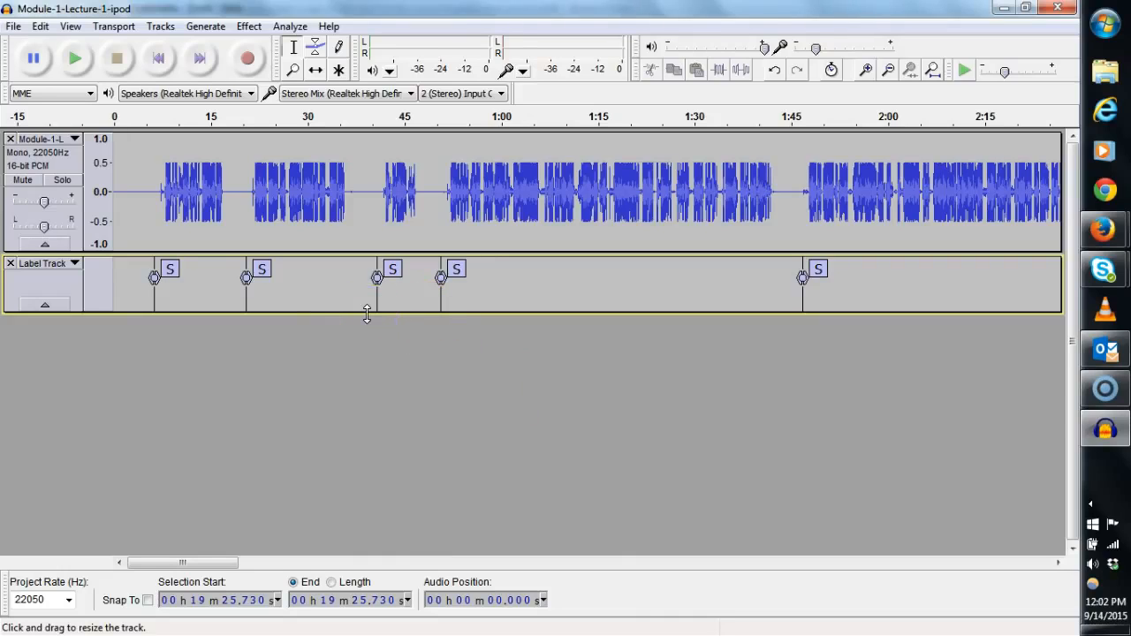
{"action": "left_click", "coordinate": [328, 385]}
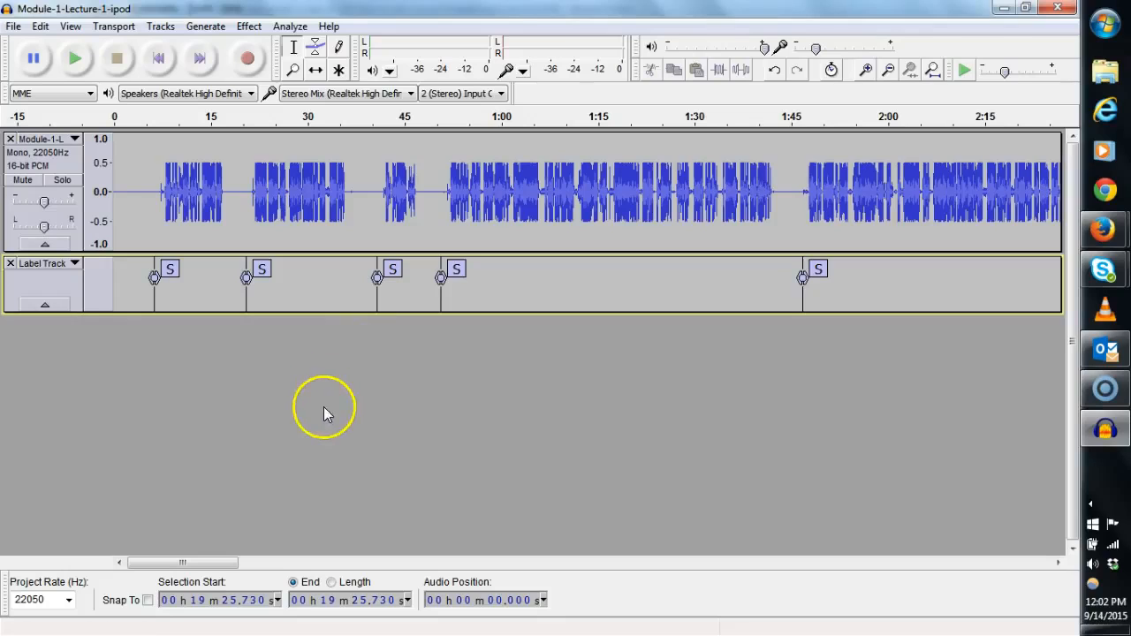